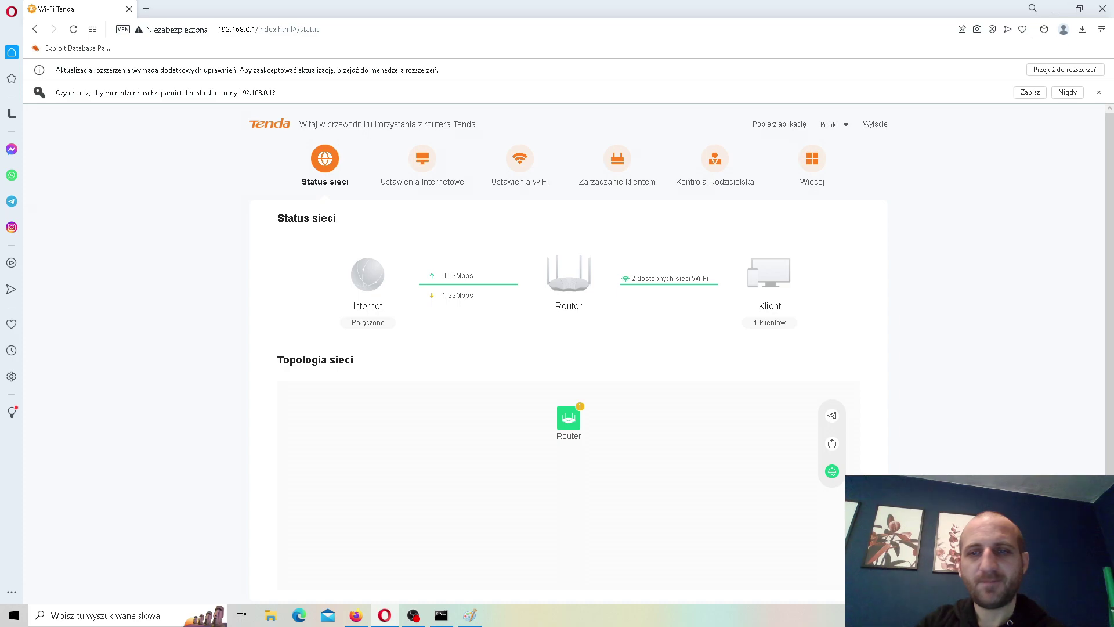
# Step: Open the router's Wi-Fi settings and review the security options and password fields of the 2,4 GHz and 5 GHz networks, keeping WPA2-PSK (Zalecane)
pyautogui.click(519, 165)
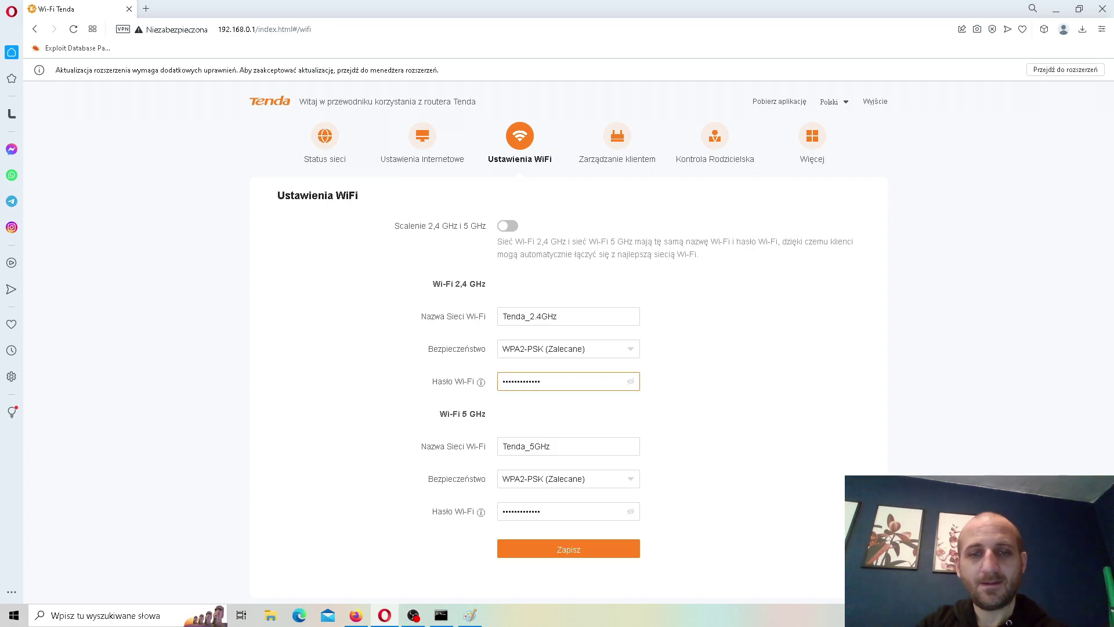
pyautogui.moveTo(428, 348); pyautogui.dragTo(538, 349)
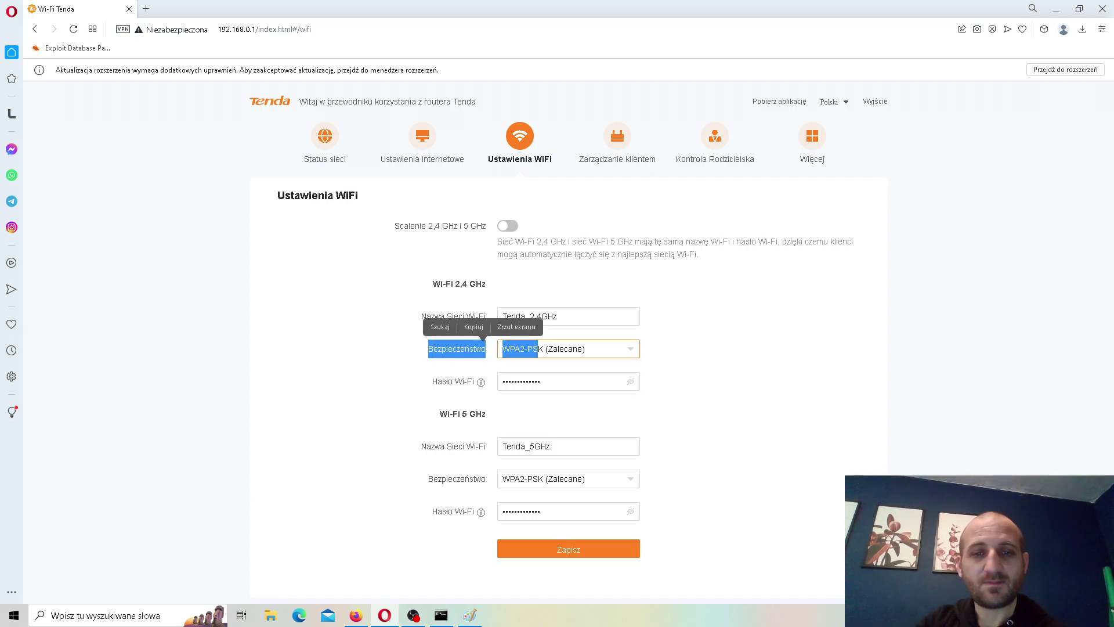
pyautogui.click(538, 349)
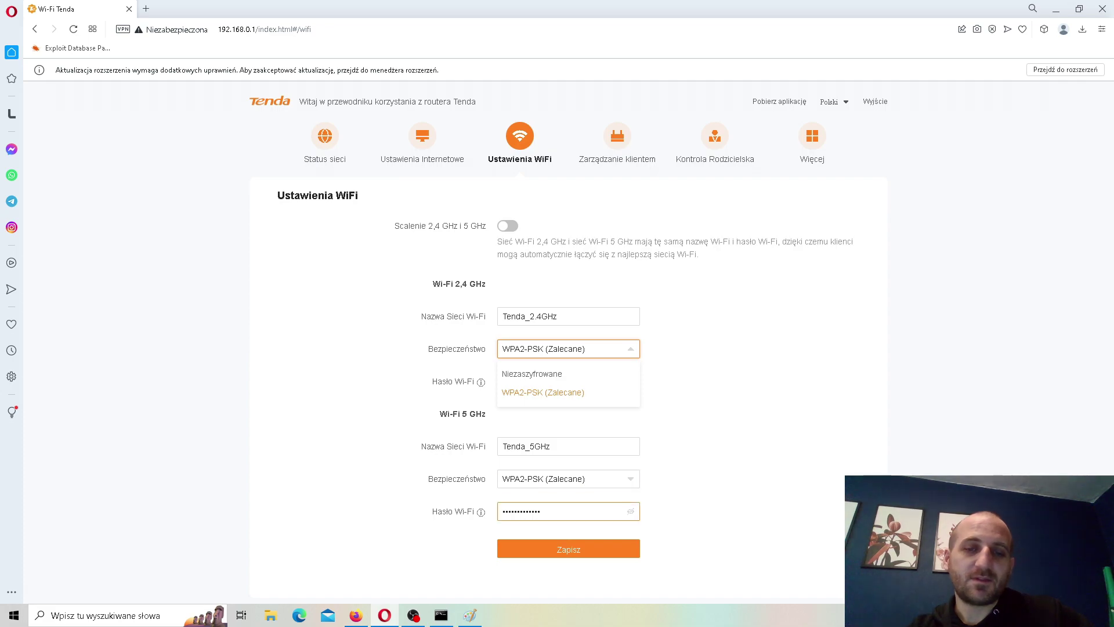
pyautogui.click(569, 478)
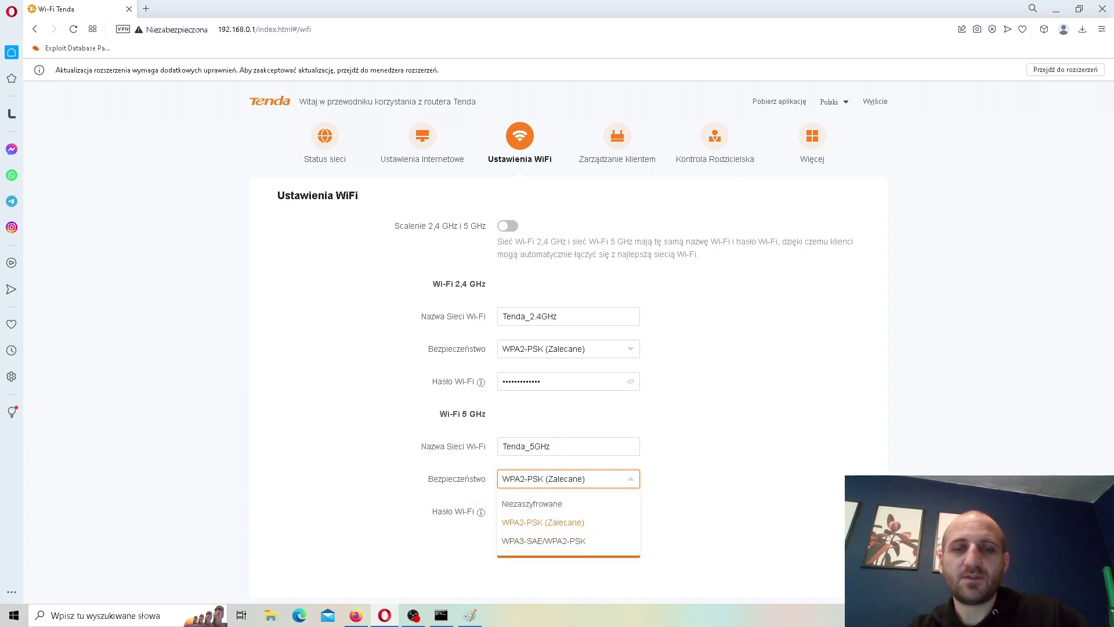
pyautogui.click(542, 522)
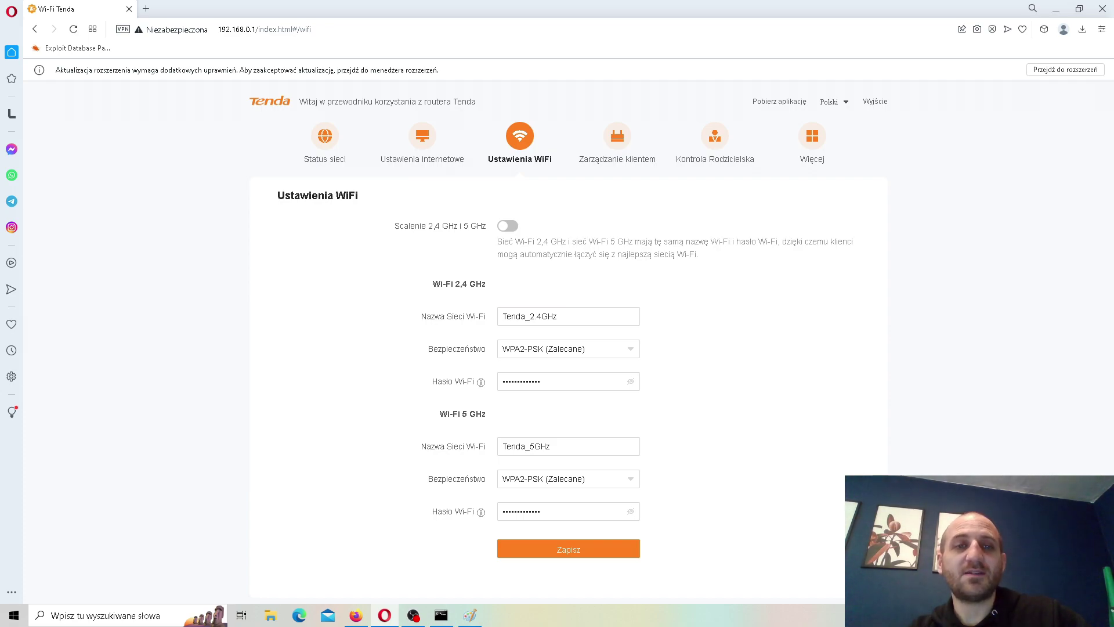
pyautogui.moveTo(394, 226); pyautogui.dragTo(543, 382)
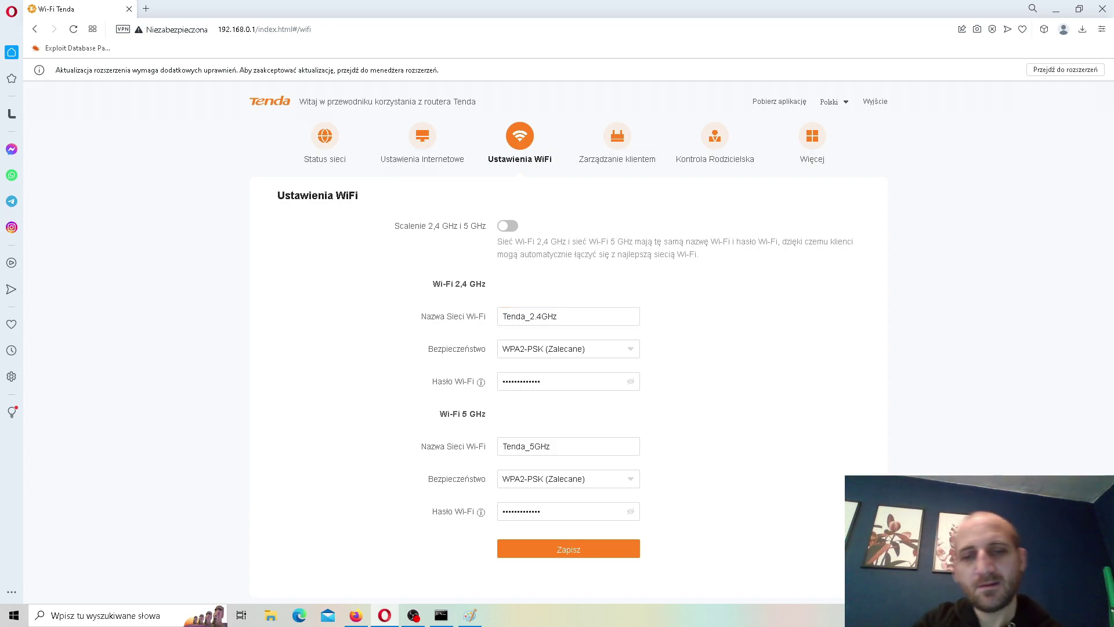
pyautogui.click(567, 381)
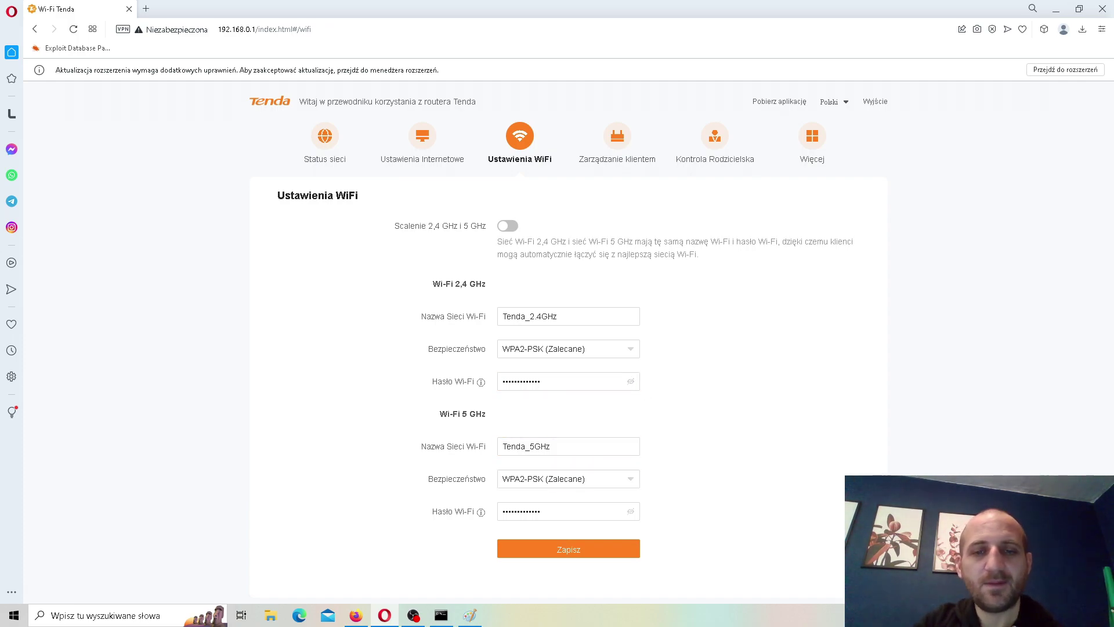
pyautogui.click(567, 511)
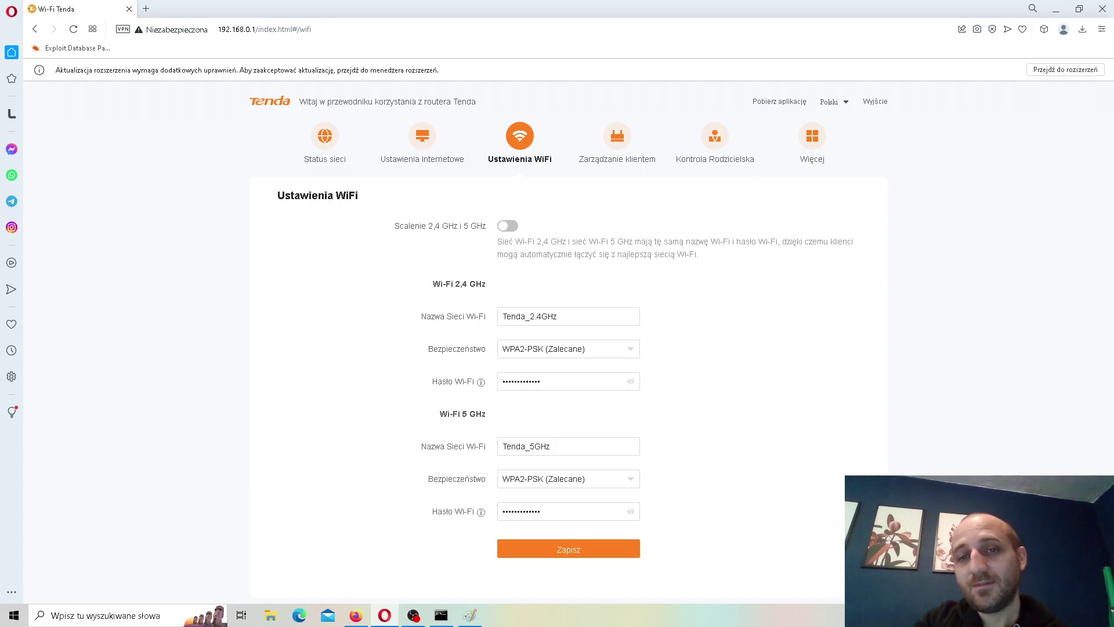
# Step: Open the advanced Wi-Fi page for channel and bandwidth (Kanał i Przepustowość) and look at the 2,4 GHz network mode
pyautogui.click(812, 143)
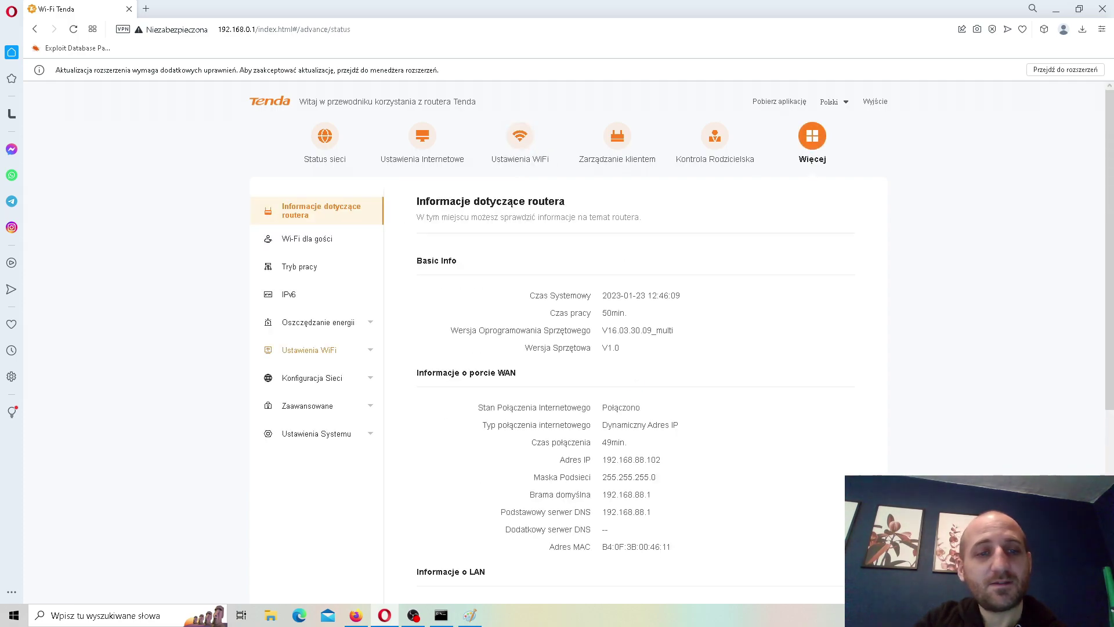
pyautogui.click(310, 350)
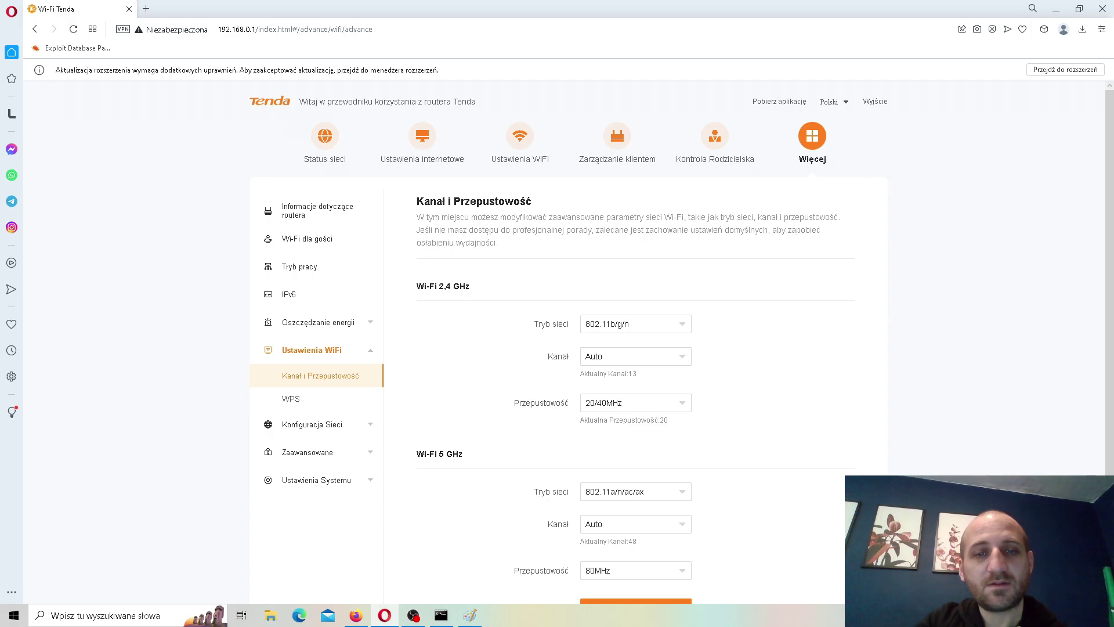
pyautogui.moveTo(438, 286); pyautogui.dragTo(568, 329)
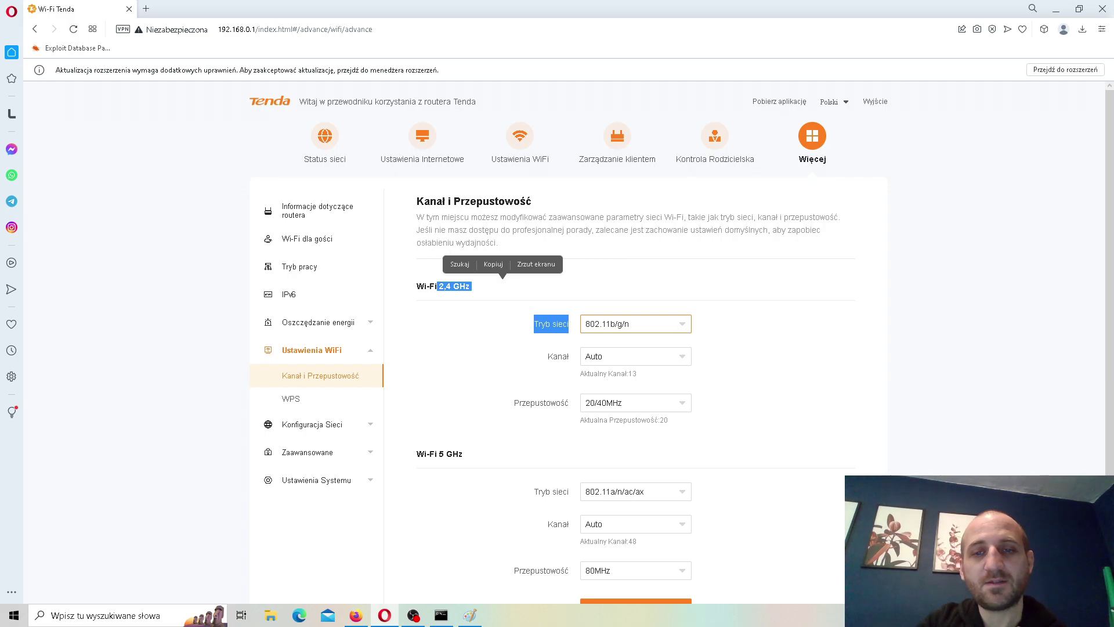
pyautogui.click(636, 340)
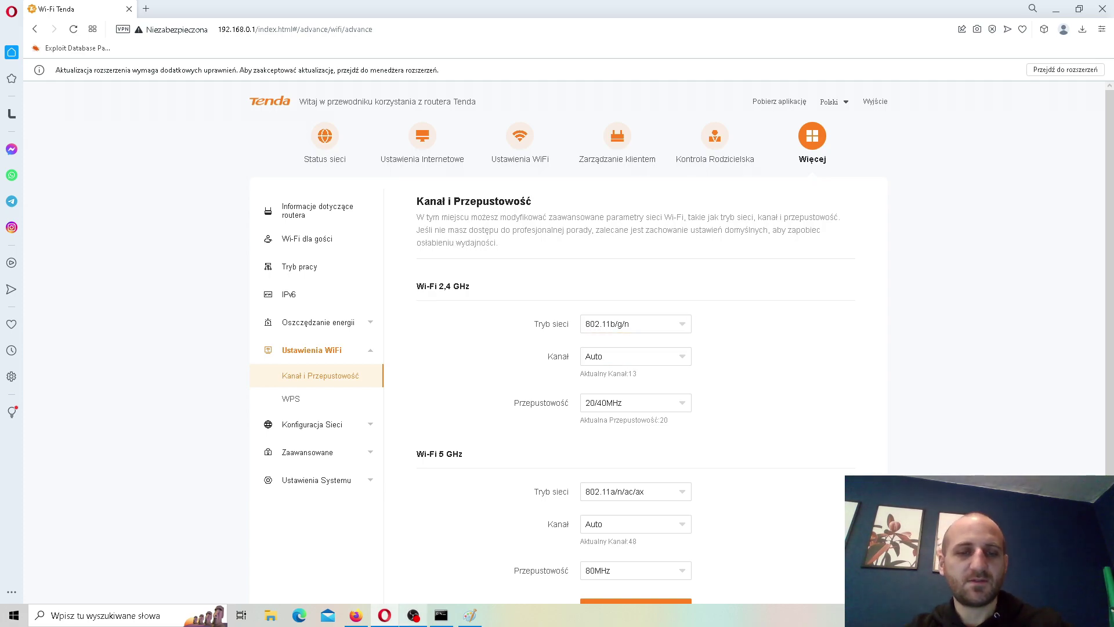
# Step: Switch to the Command Prompt, examine the response times of the running ping to 192.168.0.1, and return to the browser
pyautogui.click(441, 615)
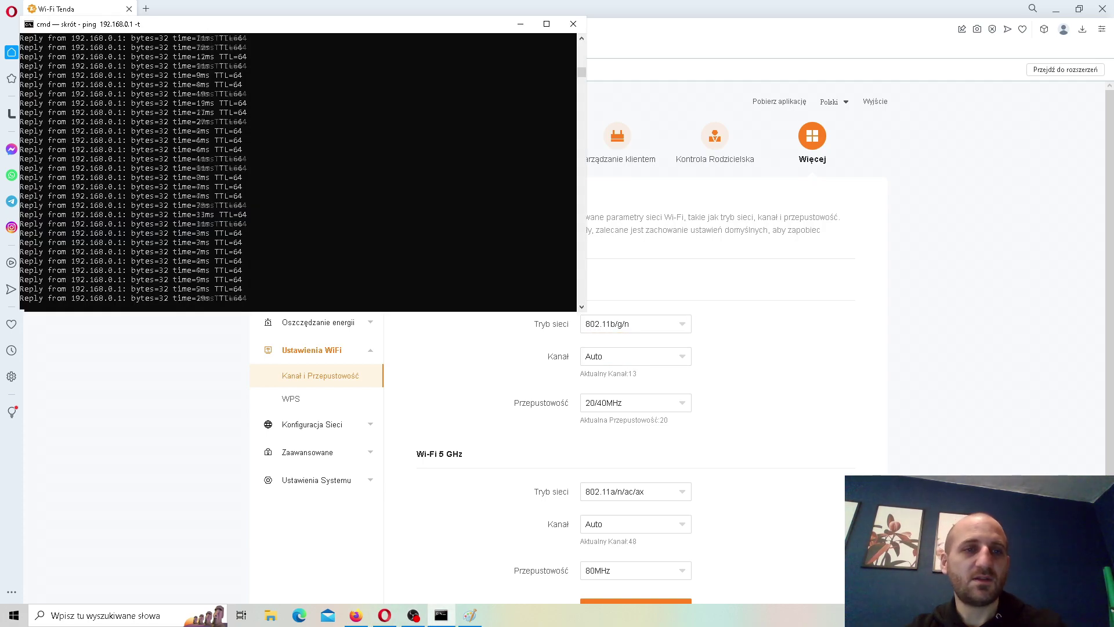
pyautogui.moveTo(254, 196); pyautogui.dragTo(220, 112)
pyautogui.click(156, 149)
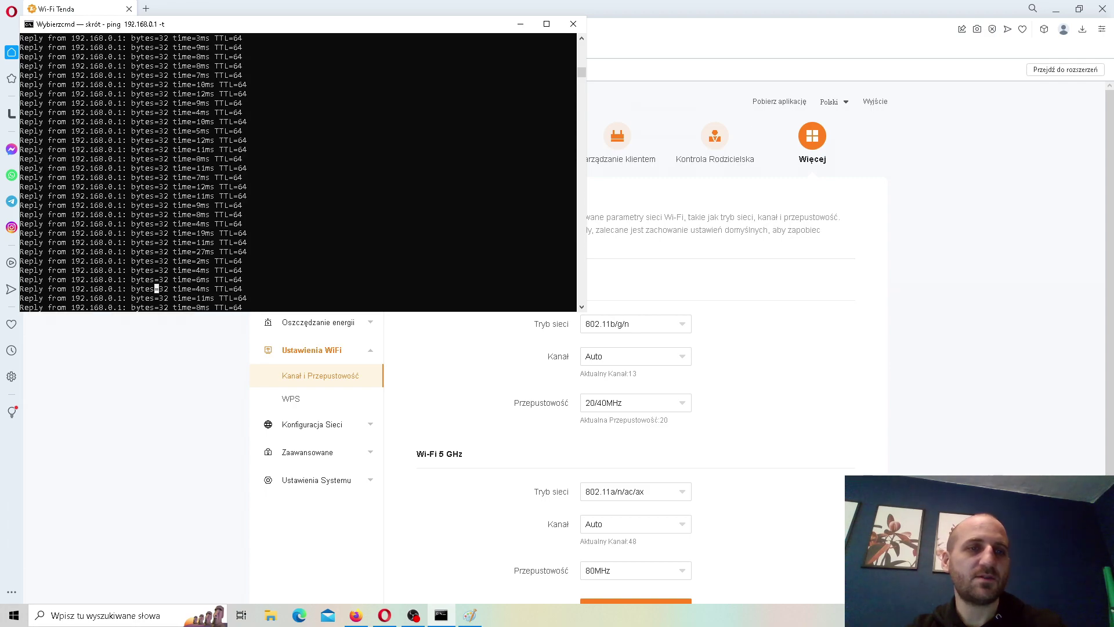
pyautogui.scroll(-18, 298, 173)
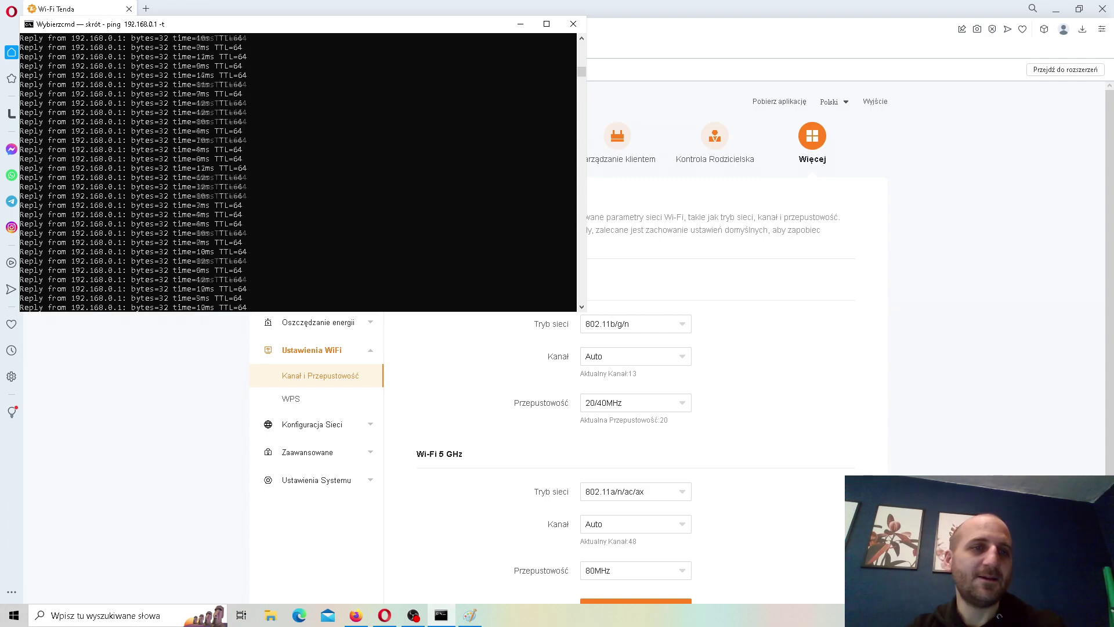
pyautogui.scroll(7, 298, 172)
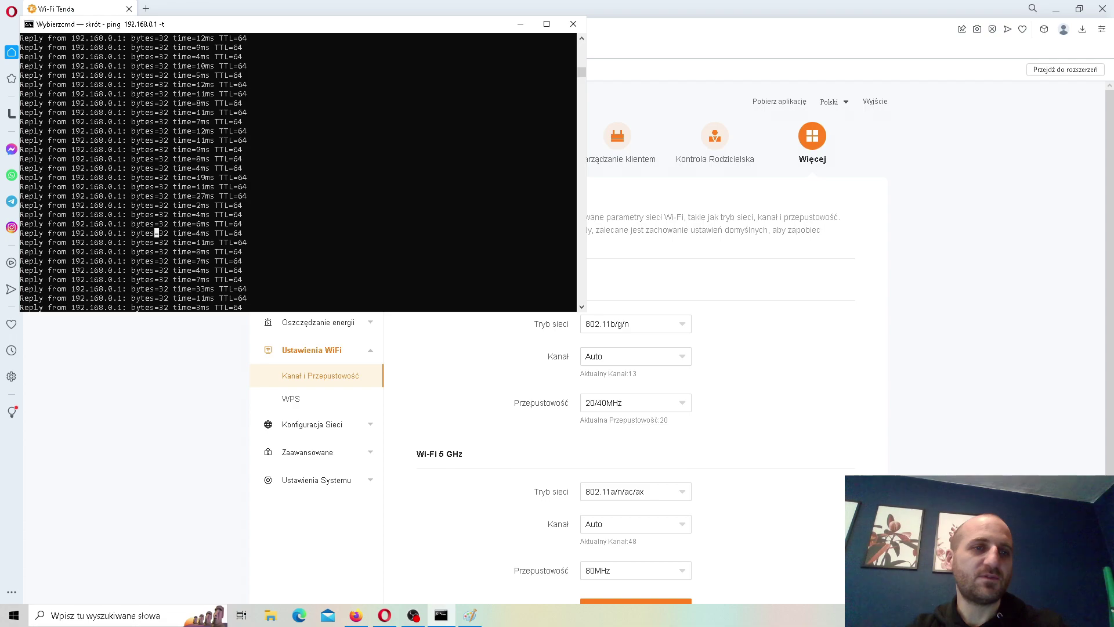
pyautogui.scroll(-8, 298, 173)
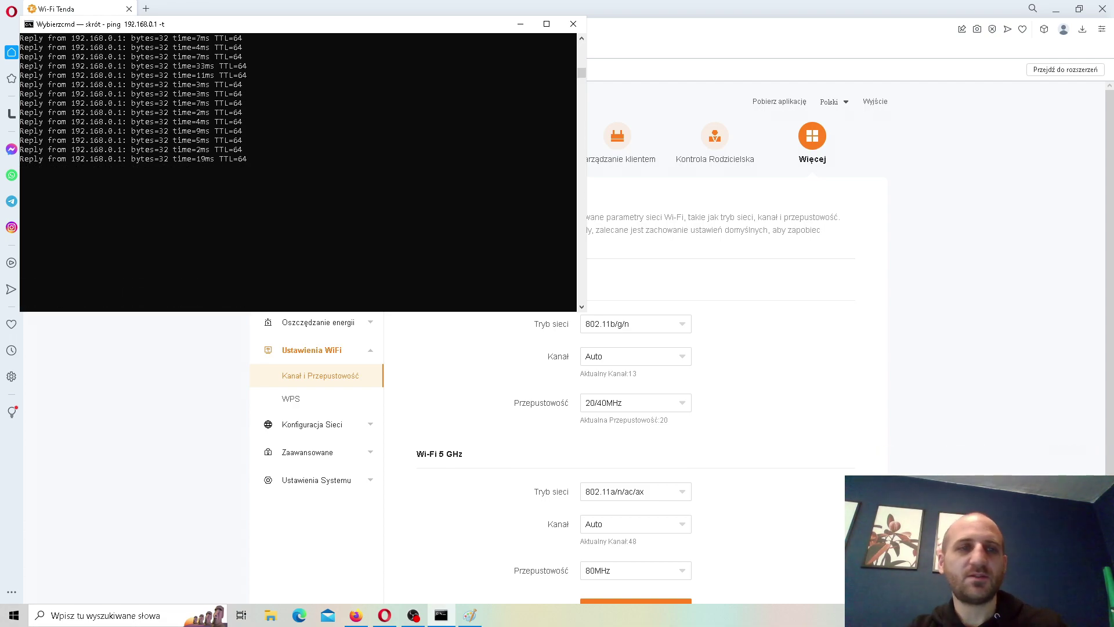
pyautogui.hotkey('alt', 'Tab')
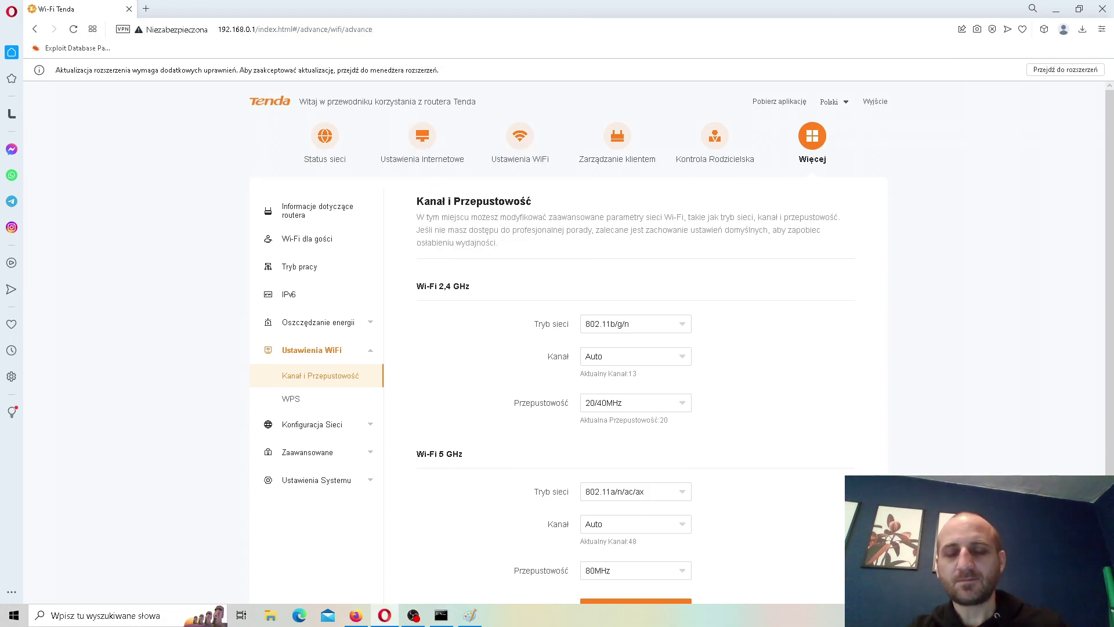
# Step: Review the network mode and bandwidth options of the 5 GHz Wi-Fi, keeping 802.11a/n/ac/ax and 80MHz
pyautogui.scroll(-2, 639, 342)
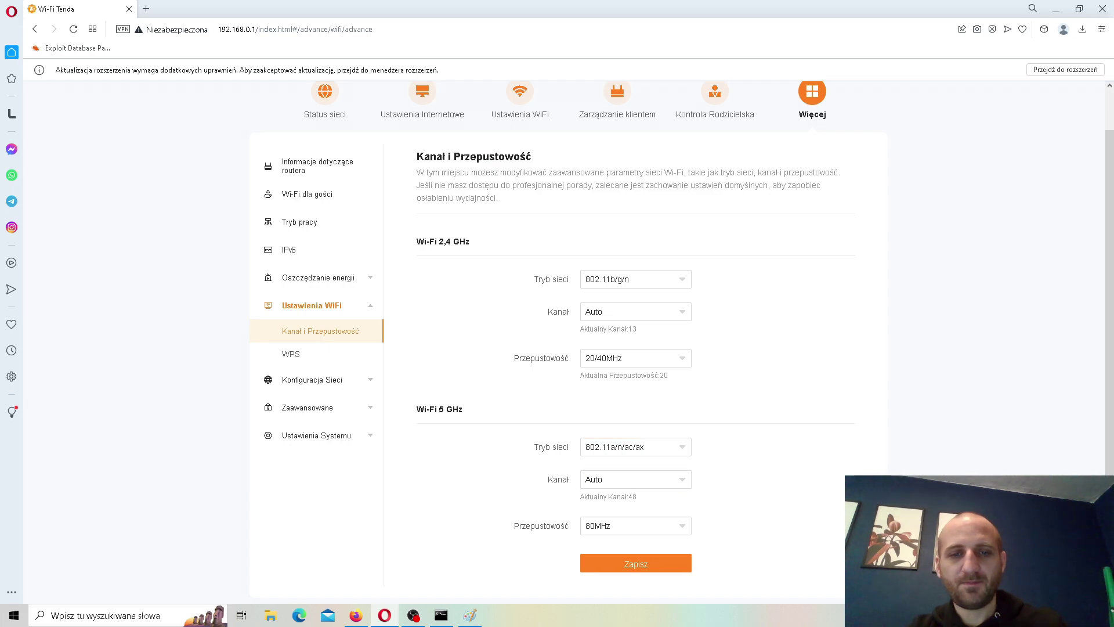
pyautogui.click(635, 446)
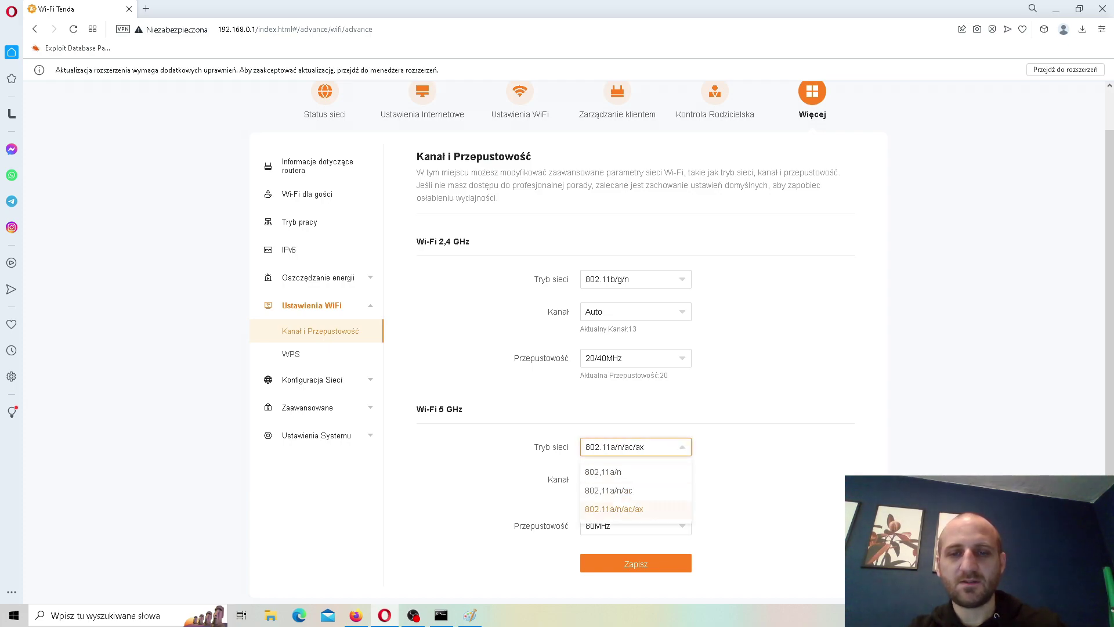
pyautogui.click(635, 447)
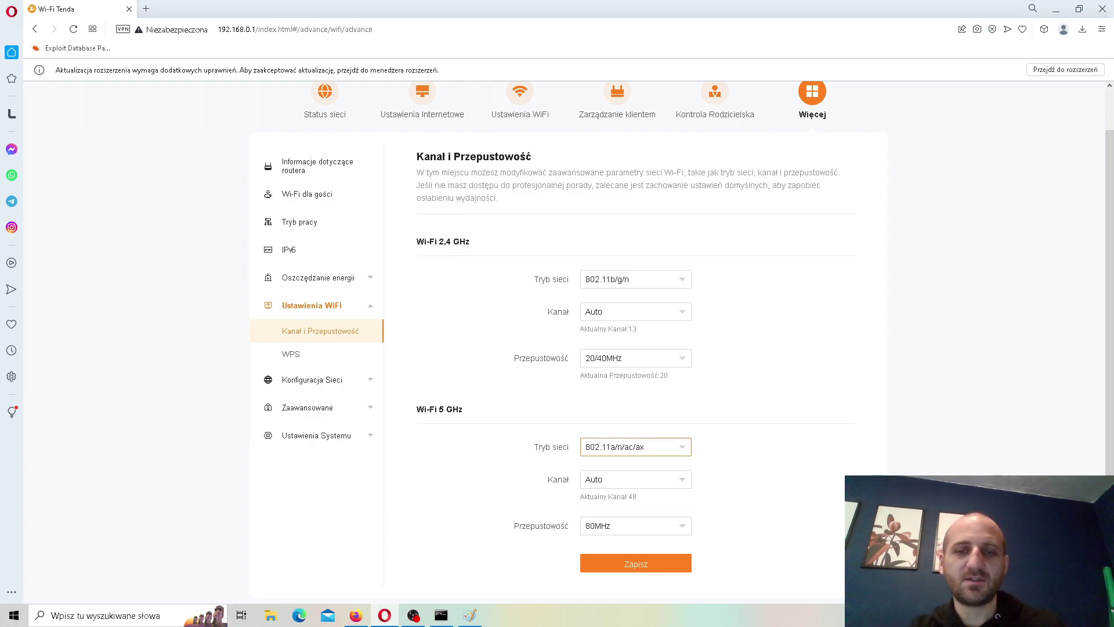
pyautogui.click(635, 525)
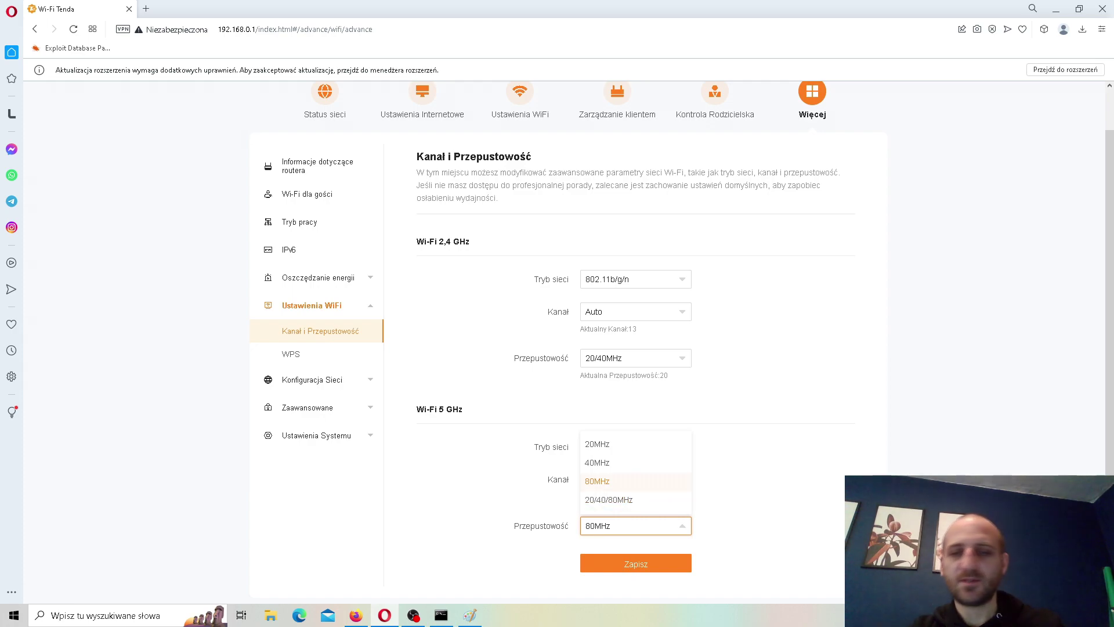
pyautogui.click(635, 481)
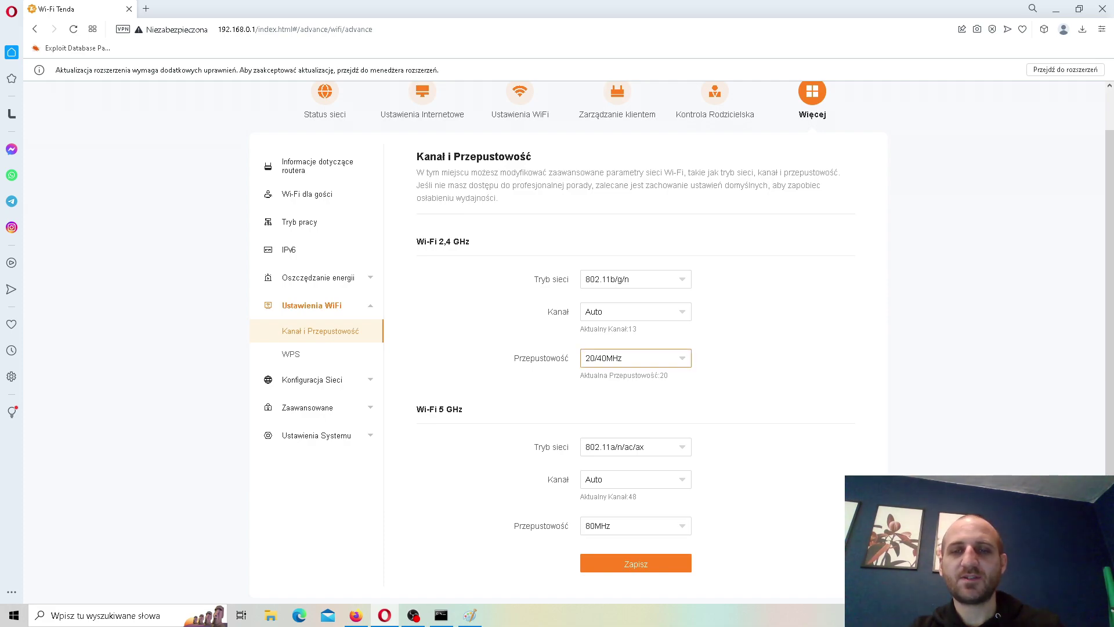
# Step: Set the bandwidth of the 2,4 GHz Wi-Fi to 40MHz and save the router settings
pyautogui.click(635, 358)
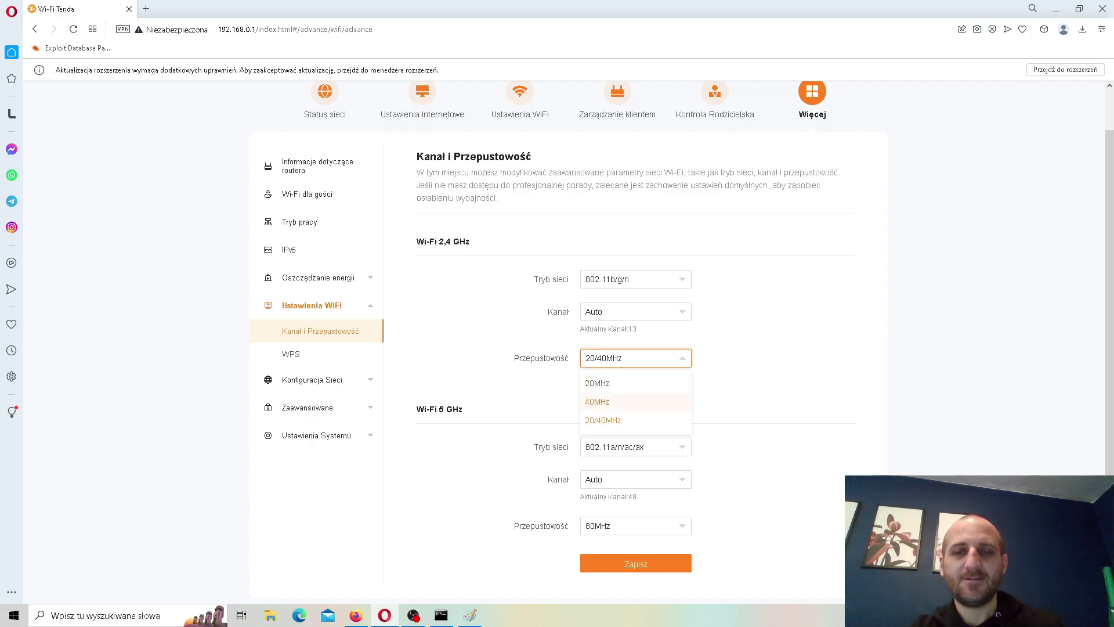
pyautogui.click(597, 402)
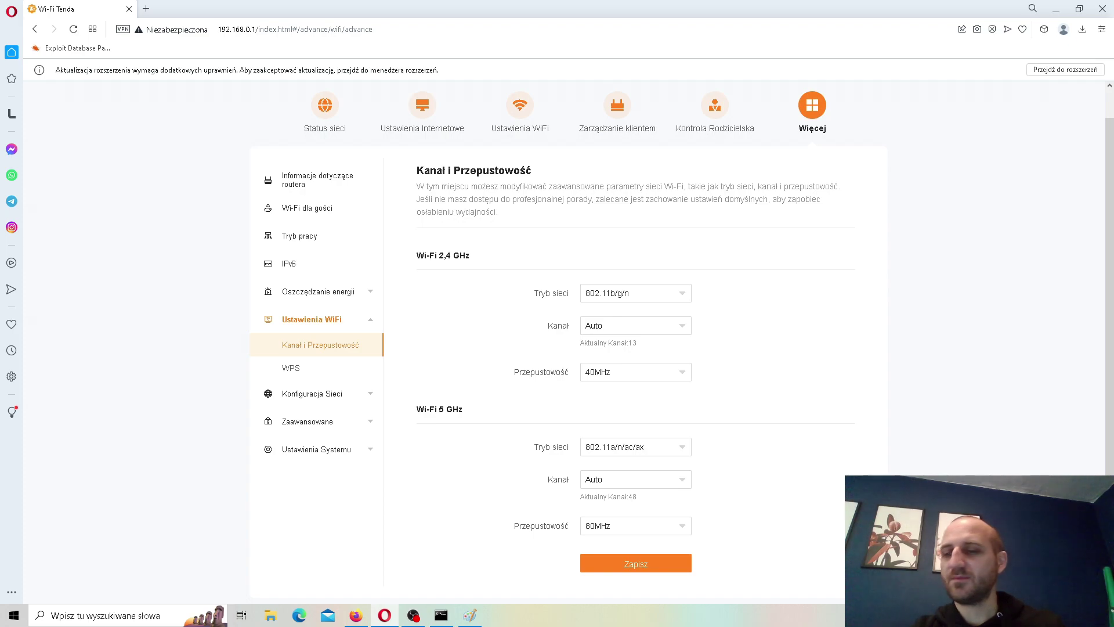
pyautogui.click(635, 563)
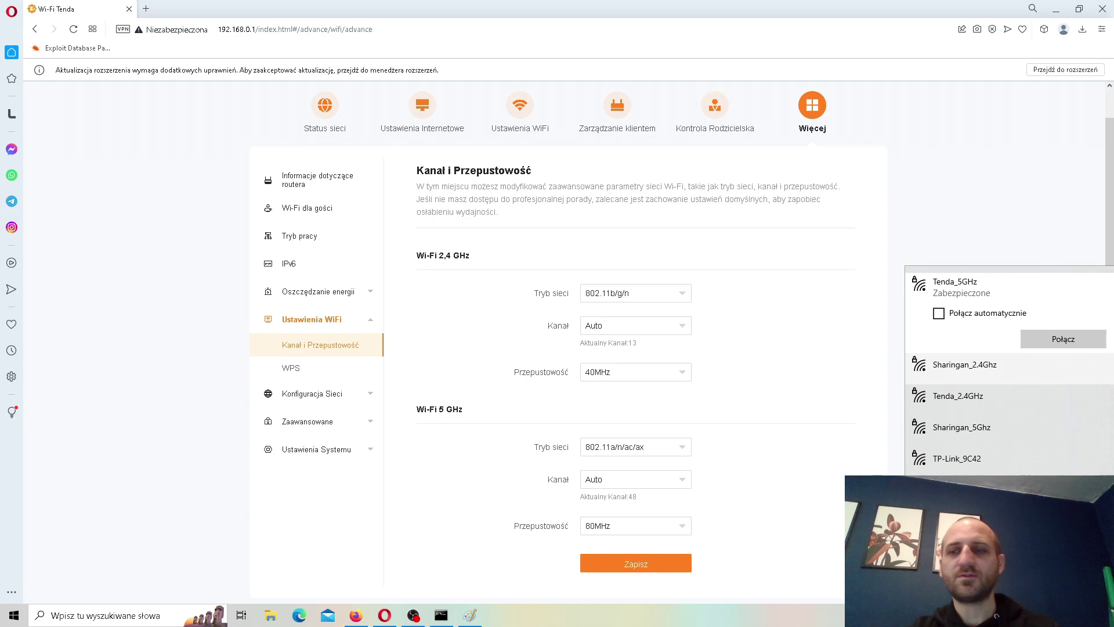
# Step: Connect the computer to the Tenda_2.4GHz wireless network
pyautogui.click(1008, 400)
pyautogui.click(1062, 401)
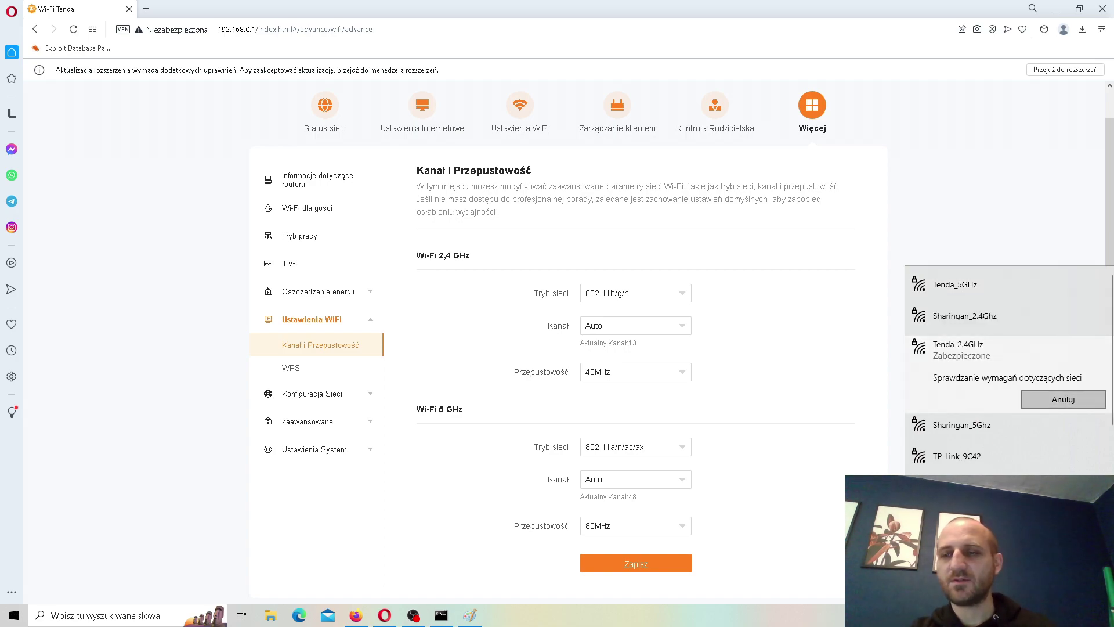
pyautogui.hotkey('ctrl', 'l')
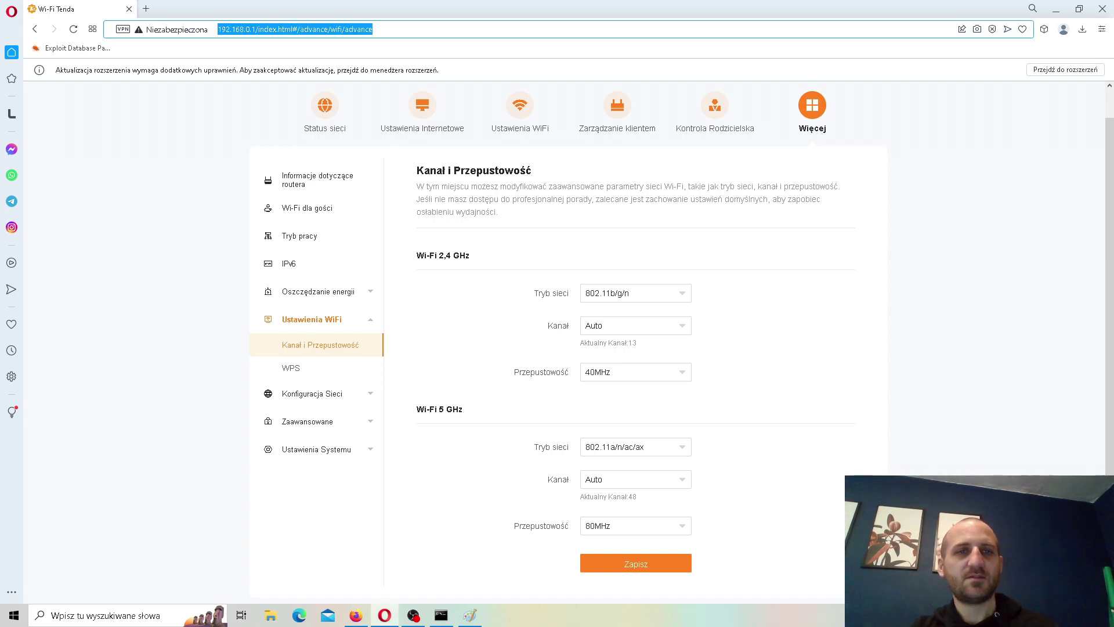
pyautogui.write('https://www.speedtest.pl')
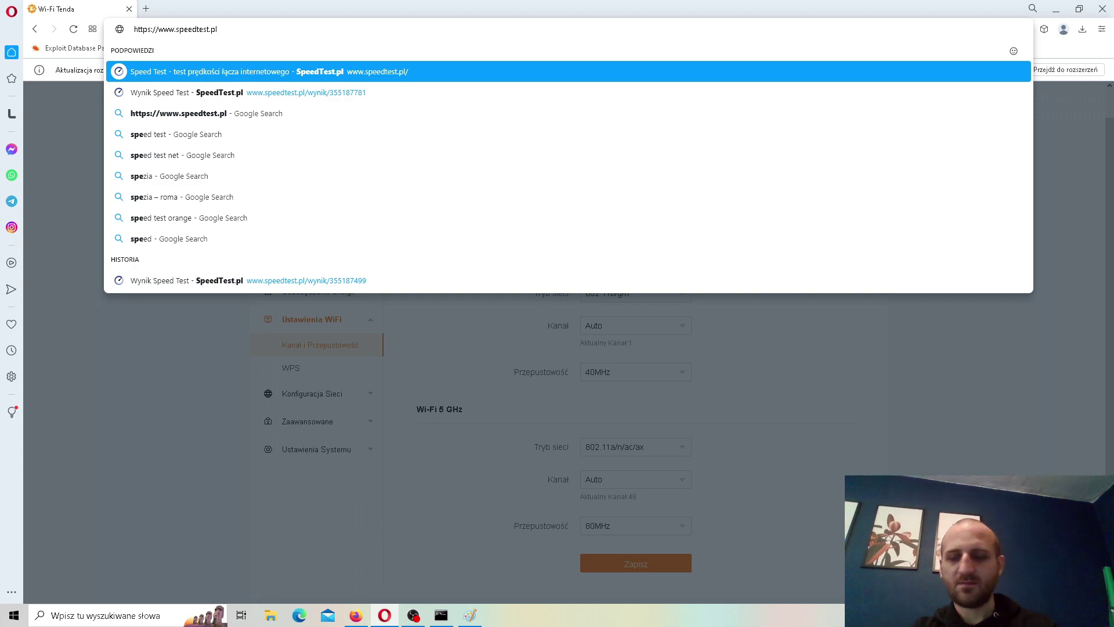
pyautogui.press('Return')
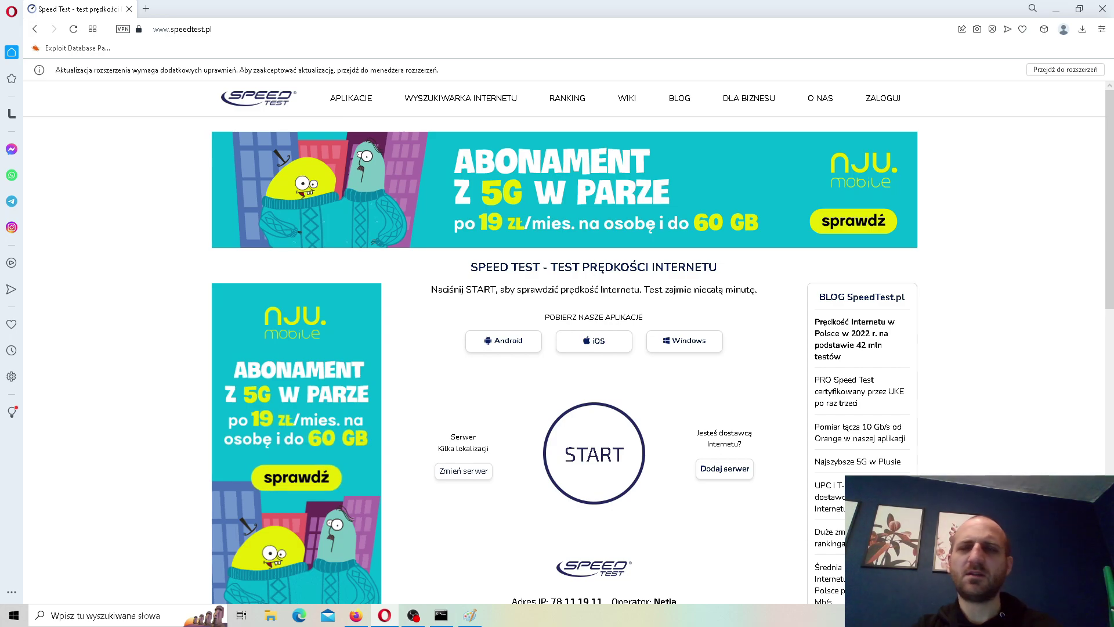
pyautogui.scroll(-3, 557, 342)
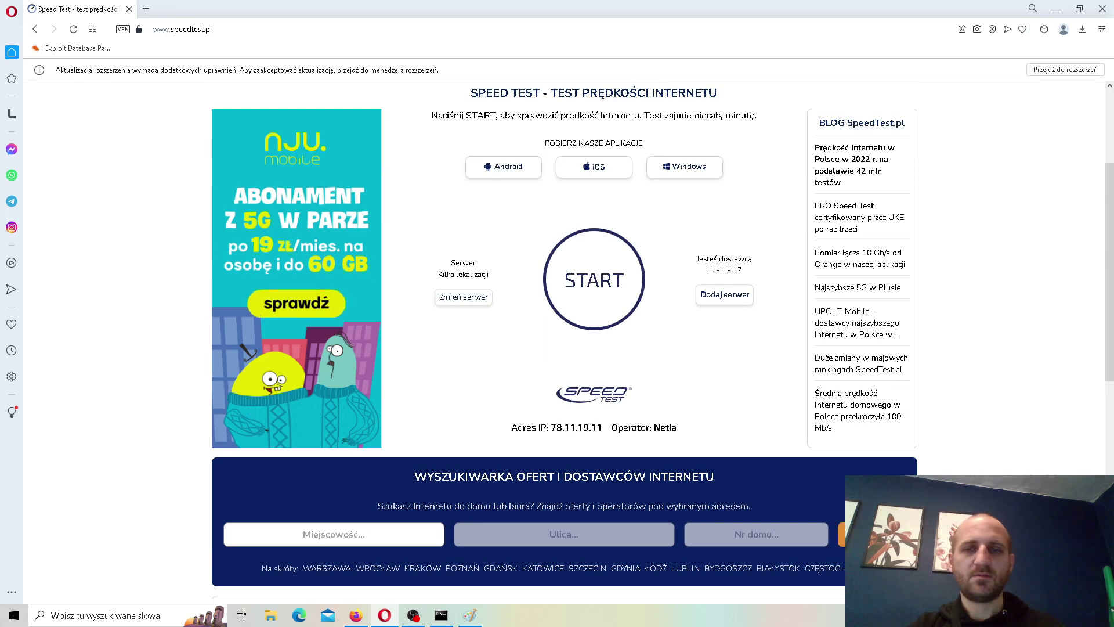
pyautogui.scroll(2, 557, 342)
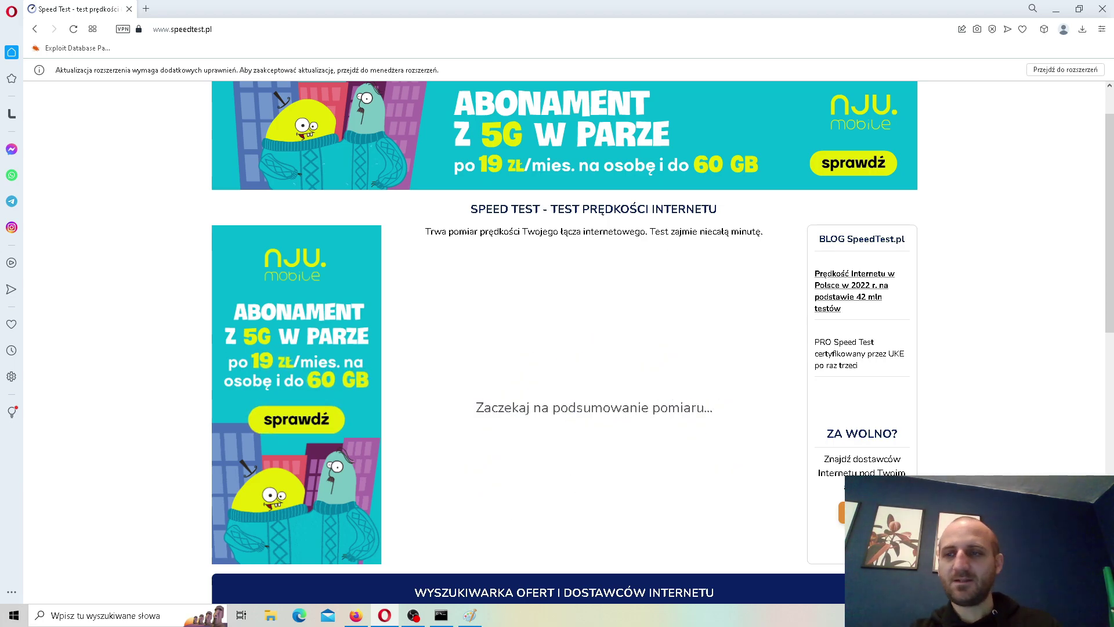
pyautogui.moveTo(1109, 222); pyautogui.dragTo(1109, 258)
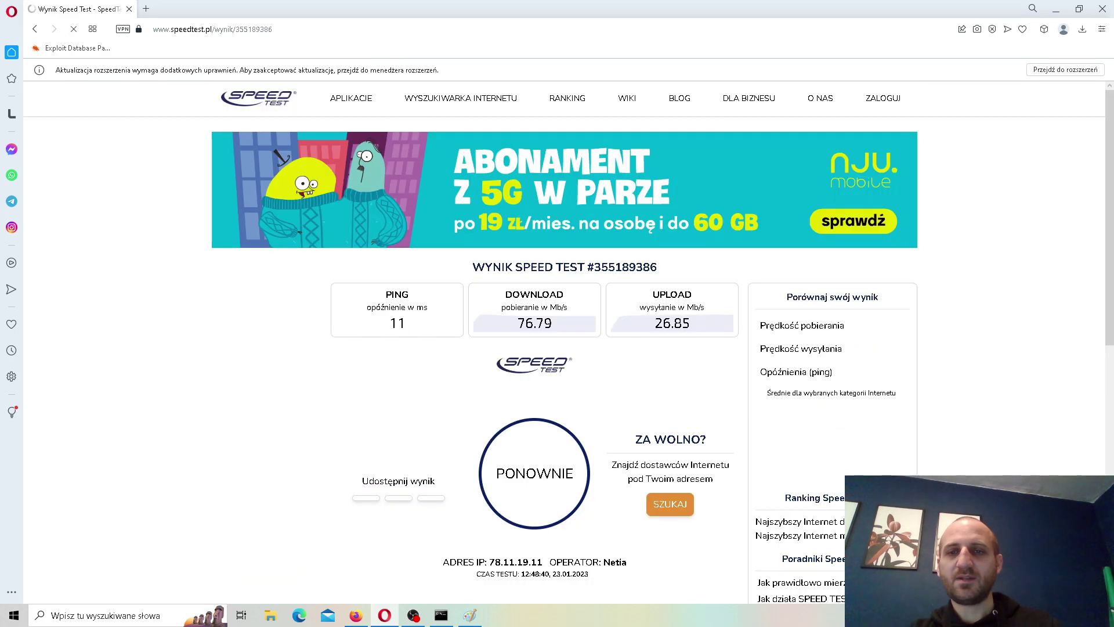